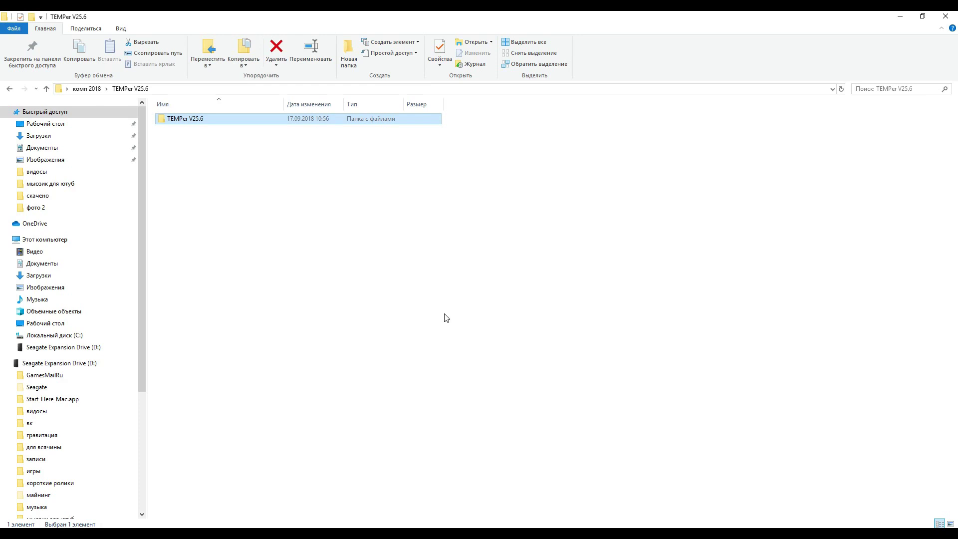
- Open the inner TEMPer V25.6 folder and run setup.exe to install the thermometer software
double_click(178, 123)
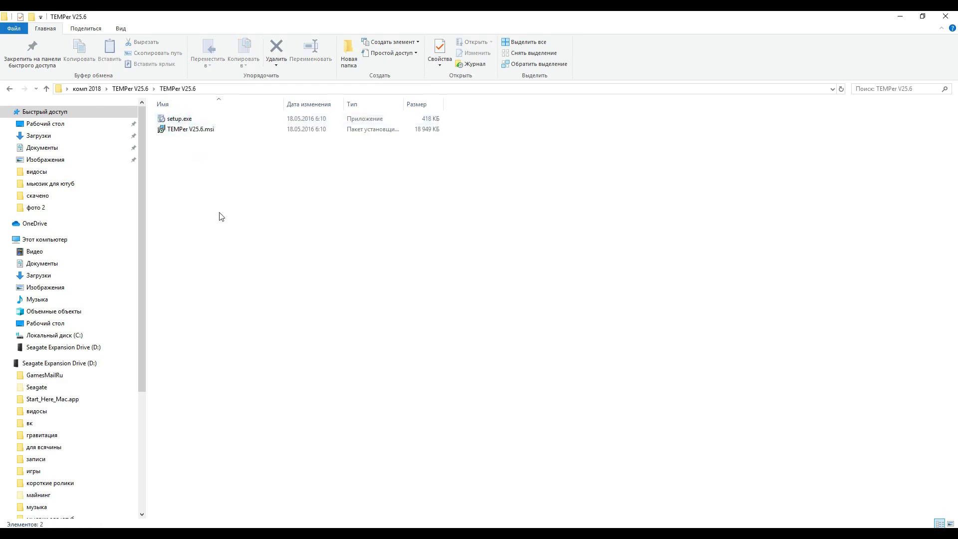
double_click(180, 122)
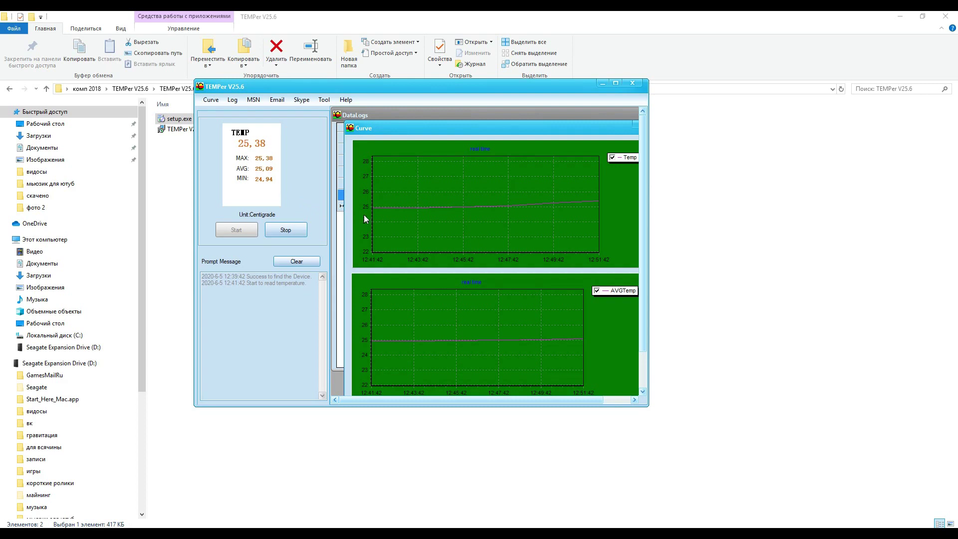
- Switch to TEMPer V25.6, maximize its window and place the Curve window beside the DataLogs window so both can be viewed
left_click(615, 83)
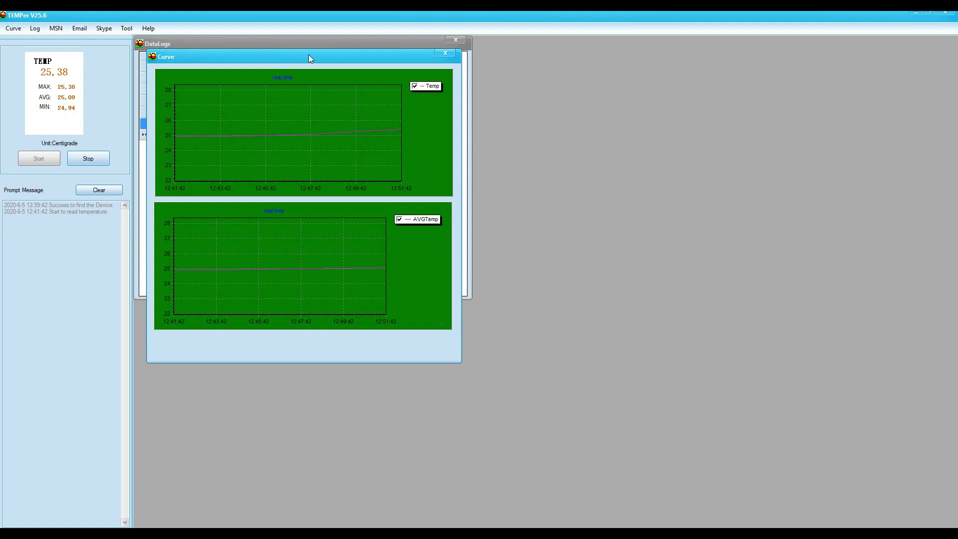
left_click_drag(310, 59, 646, 84)
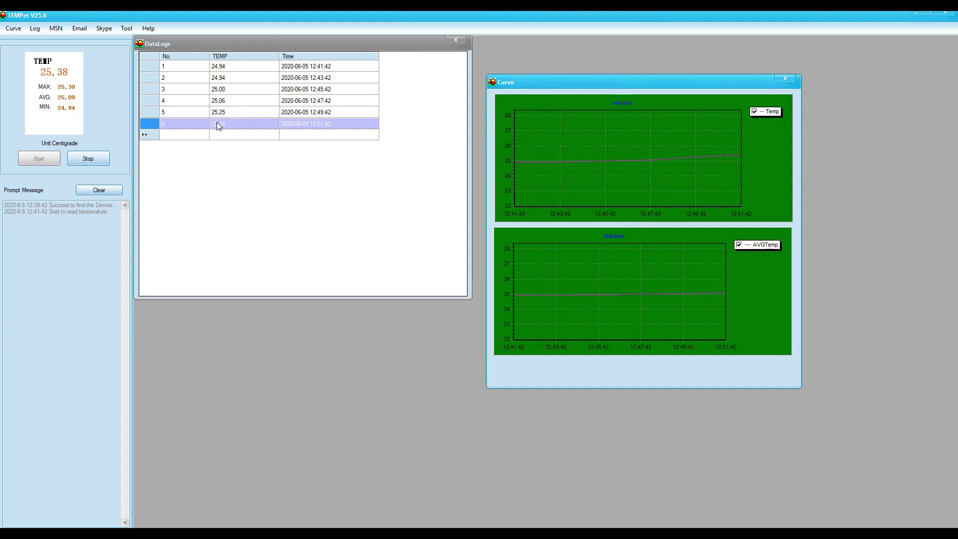
left_click(208, 43)
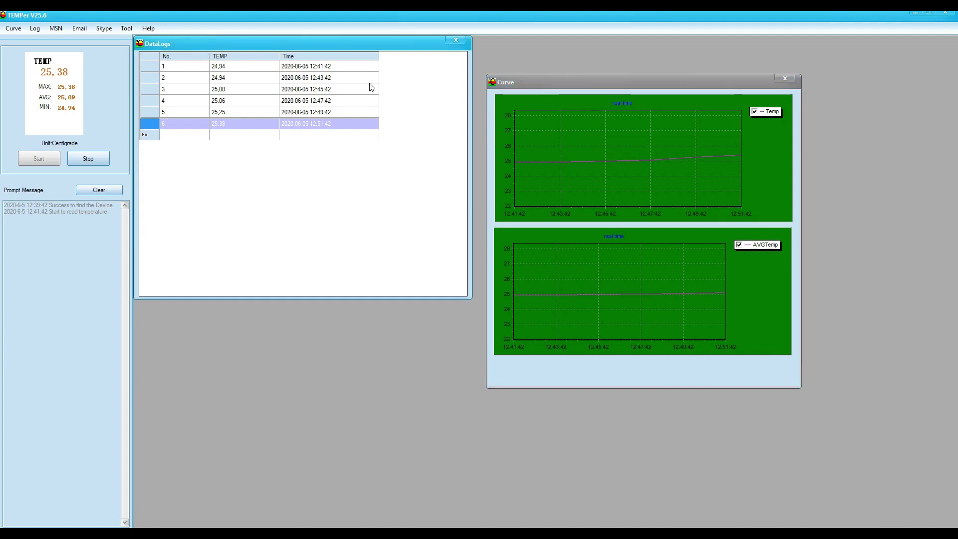
left_click(565, 82)
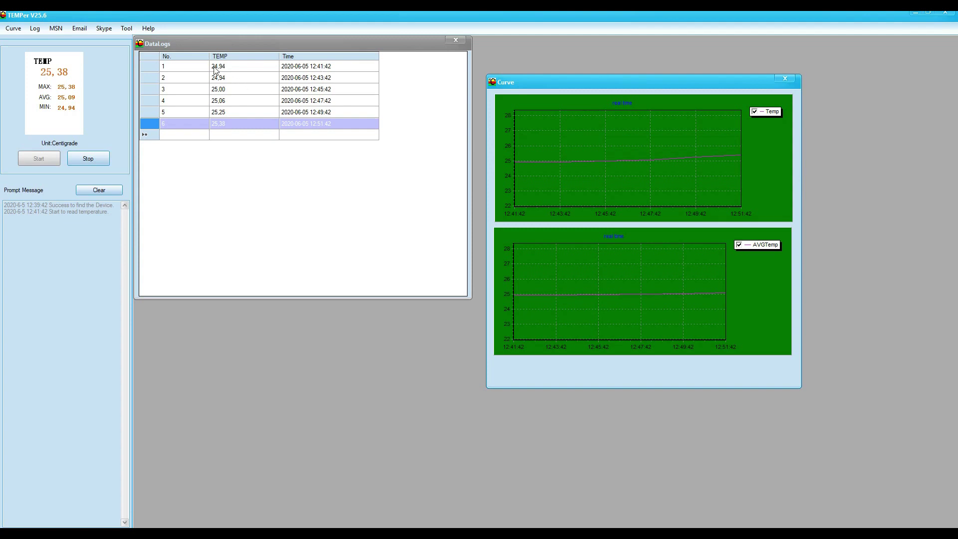
mouse_move(517, 166)
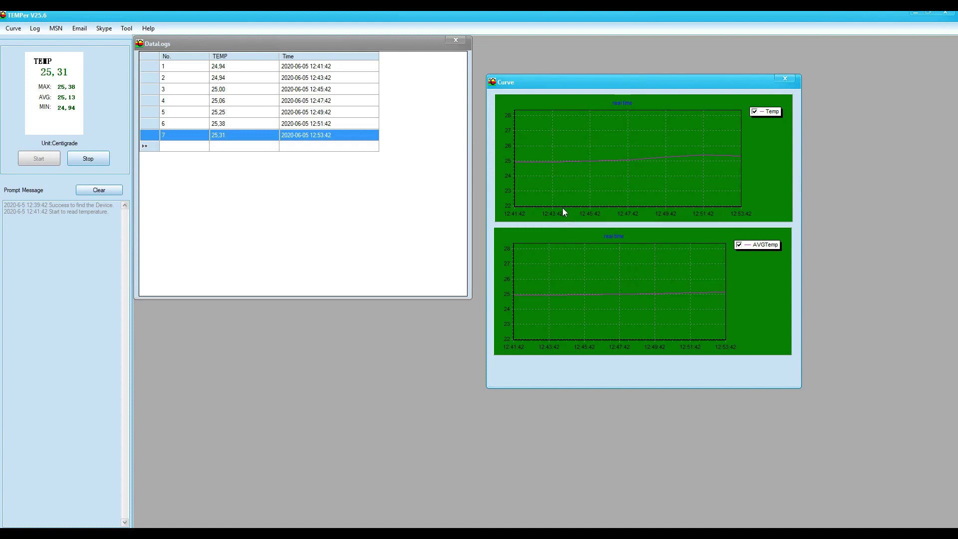
left_click(412, 291)
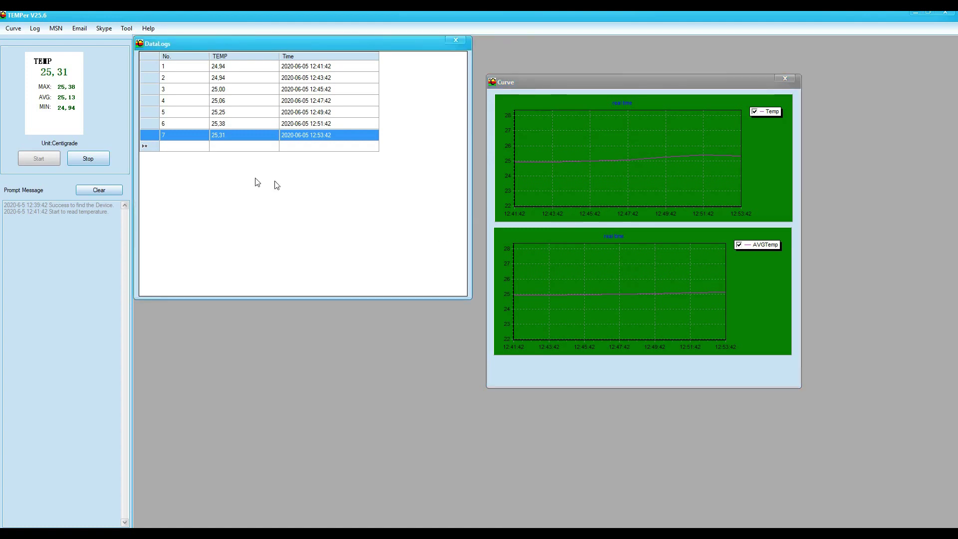
- Close the DataLogs window, reopen it and reposition it near the readings pane
left_click(456, 40)
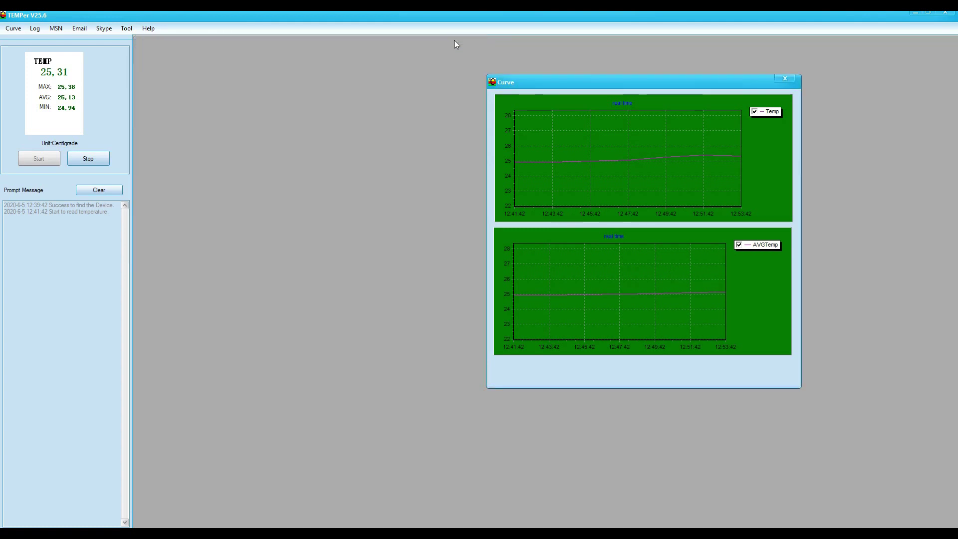
left_click(37, 28)
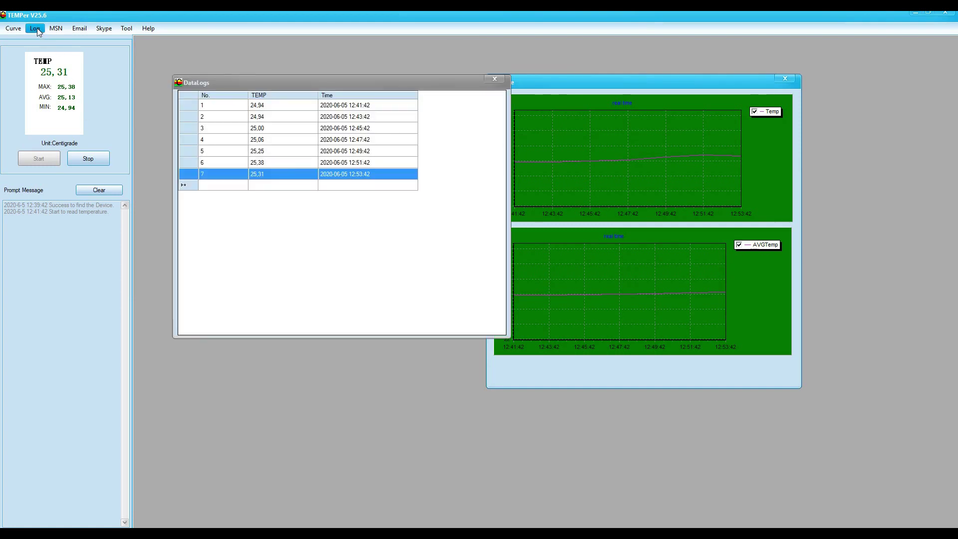
left_click_drag(340, 83, 307, 63)
- Close the Curve window, reopen it and move it over the DataLogs window
left_click(786, 78)
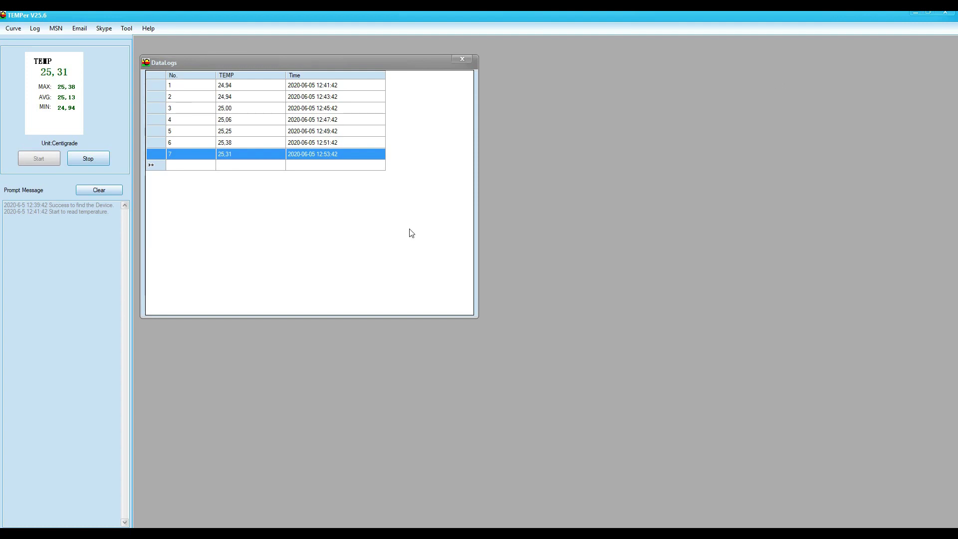
left_click(13, 29)
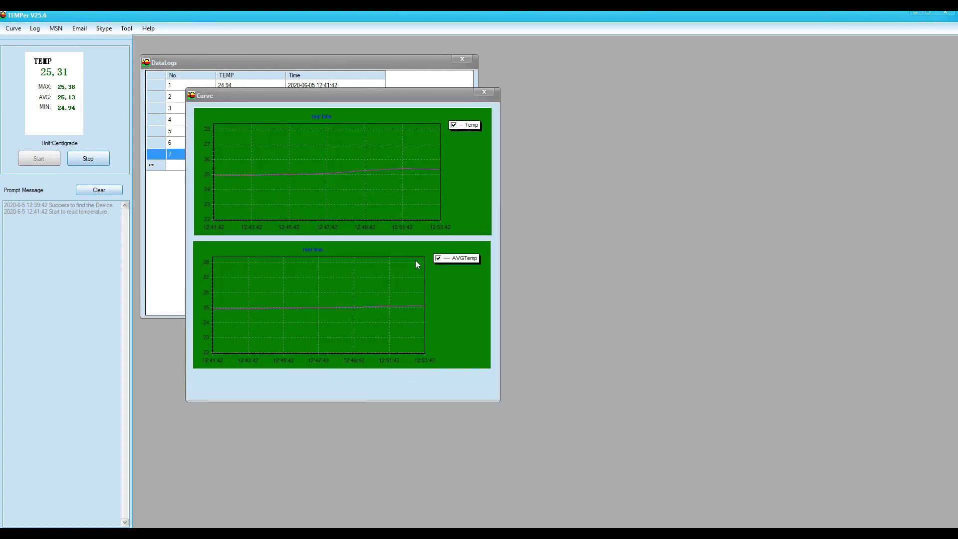
left_click_drag(345, 103, 290, 42)
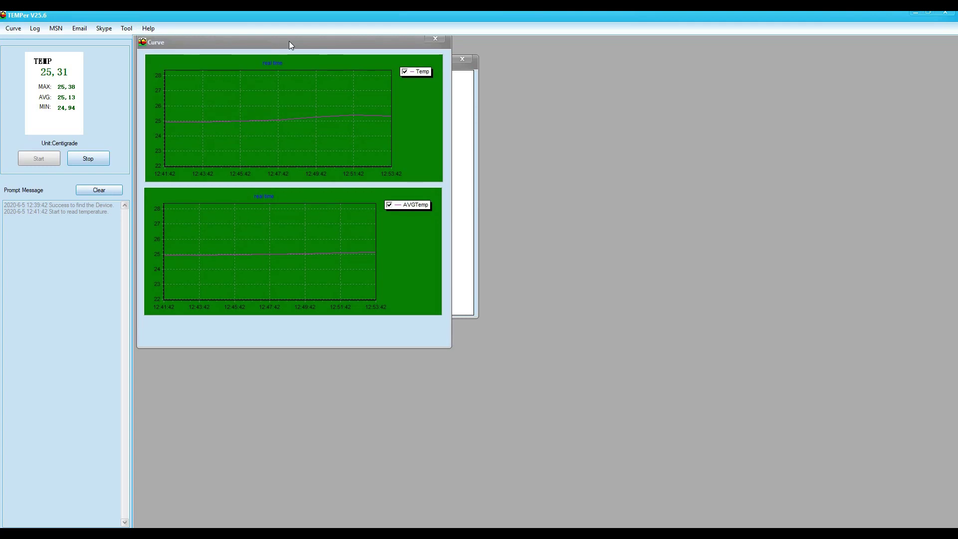
- Restore the program window to its smaller size and shift it slightly down
left_click(929, 14)
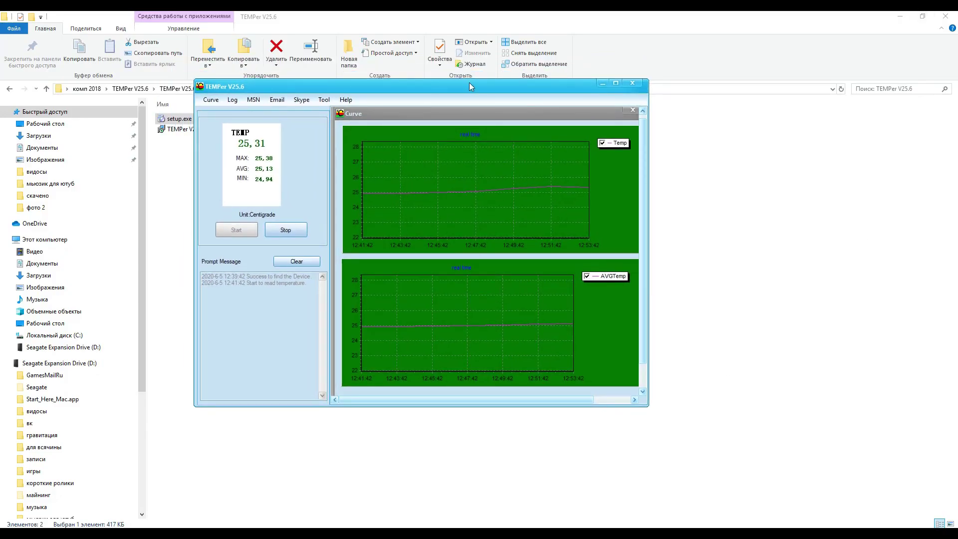
left_click_drag(469, 87, 472, 101)
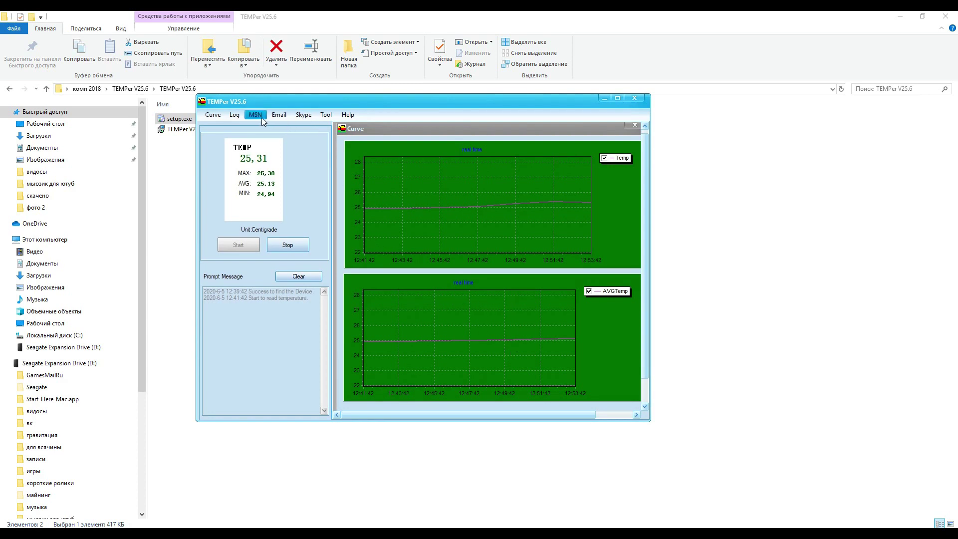
- Set the read interval to 2 s in the storage options, save it, and move the Curve window clear of the DataLogs window
left_click(328, 117)
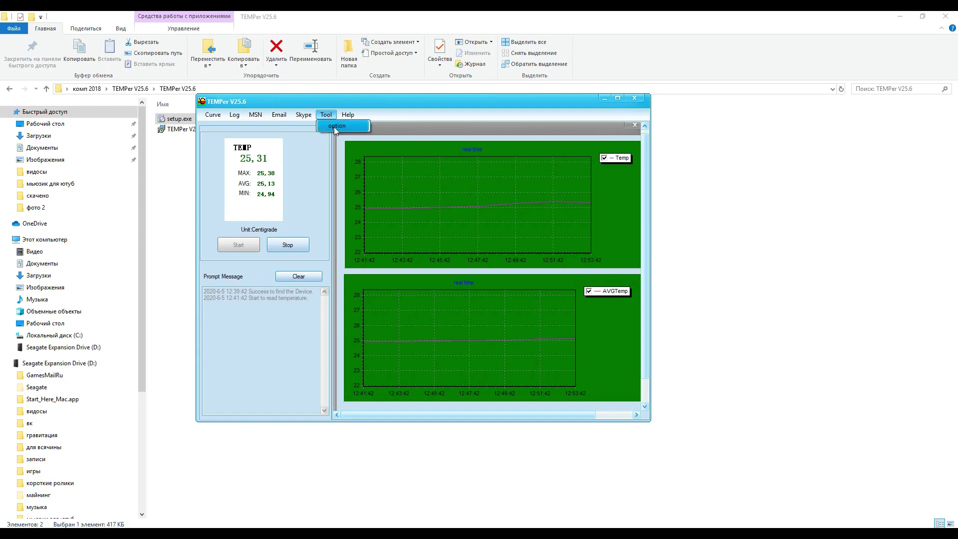
left_click(336, 126)
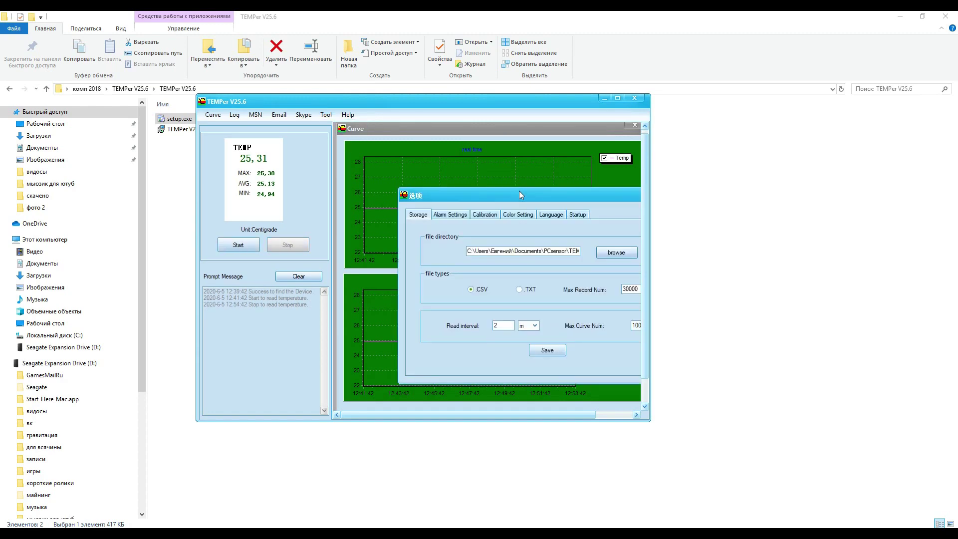
double_click(520, 193)
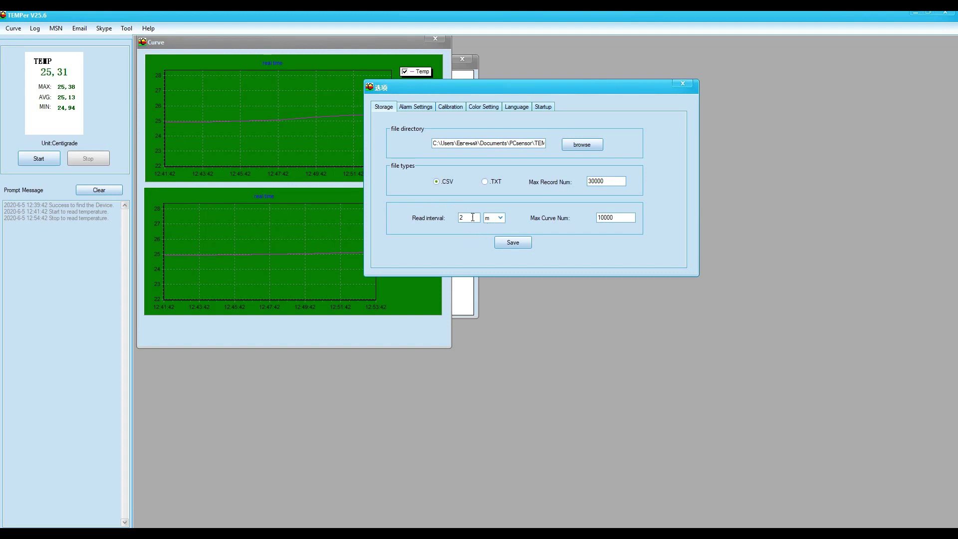
left_click(499, 219)
left_click(511, 220)
left_click(497, 227)
left_click(511, 243)
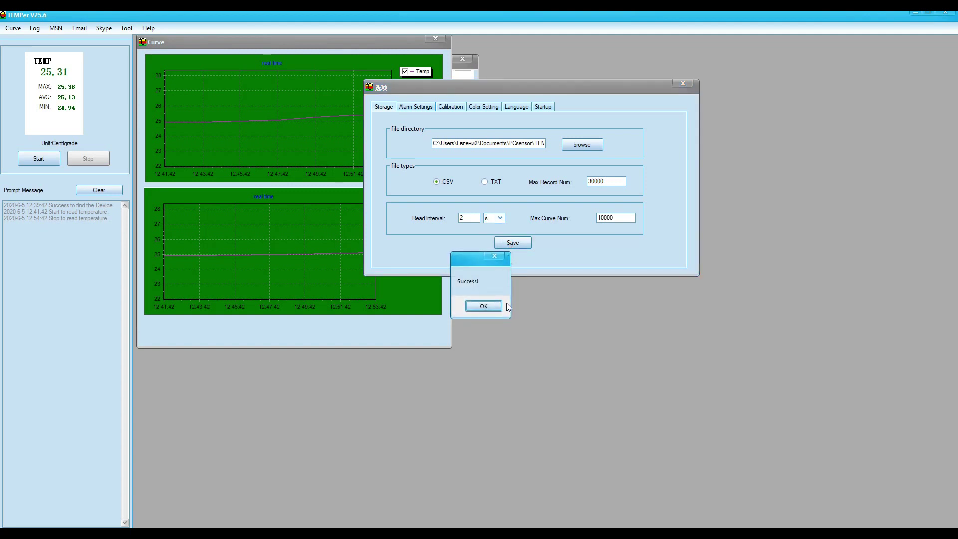
left_click(499, 304)
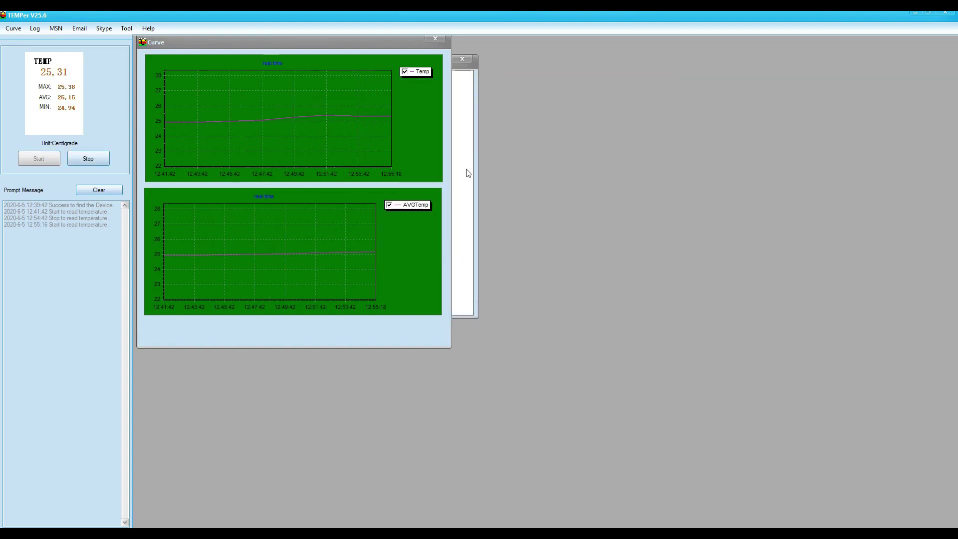
left_click_drag(360, 38, 719, 66)
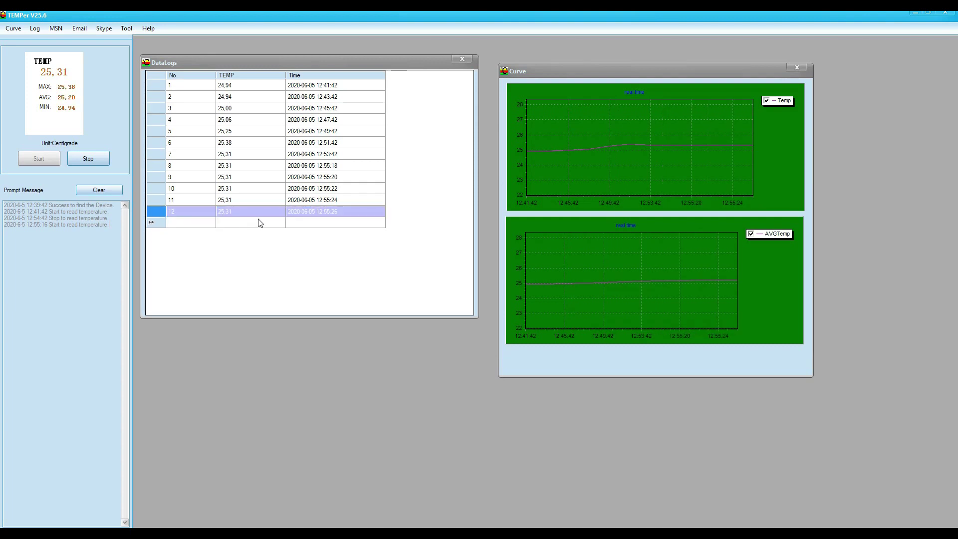
- Set the read interval to 1 h in the storage options and save it
left_click(123, 28)
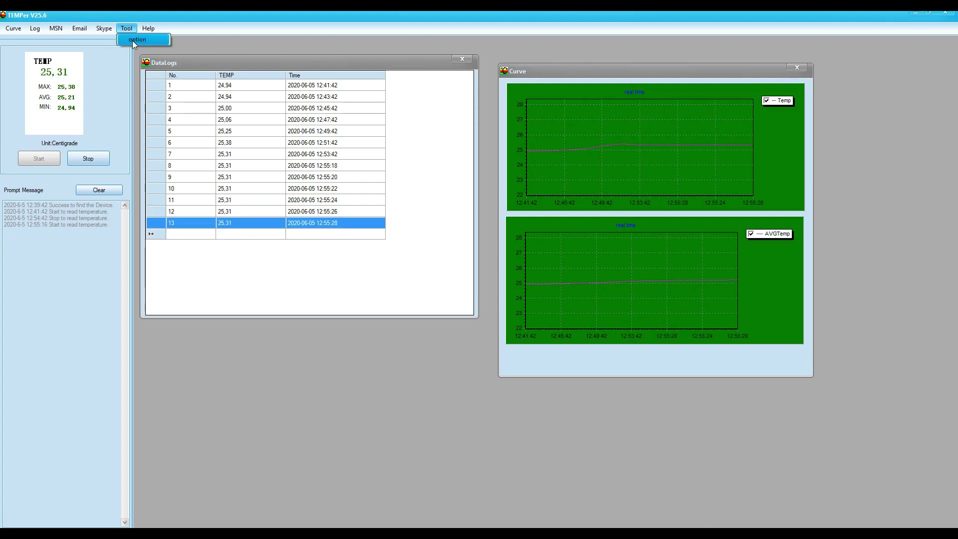
left_click(135, 40)
left_click(348, 252)
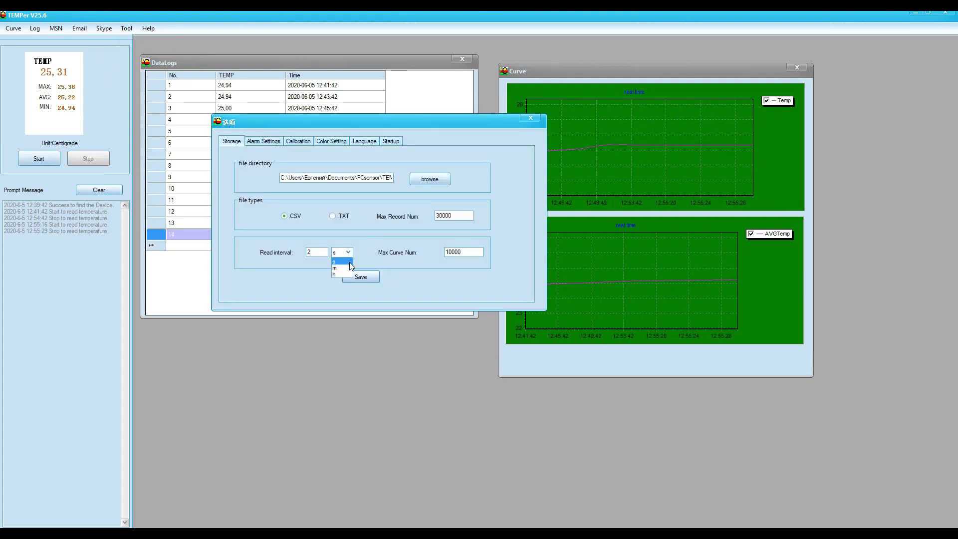
left_click(339, 274)
left_click(318, 254)
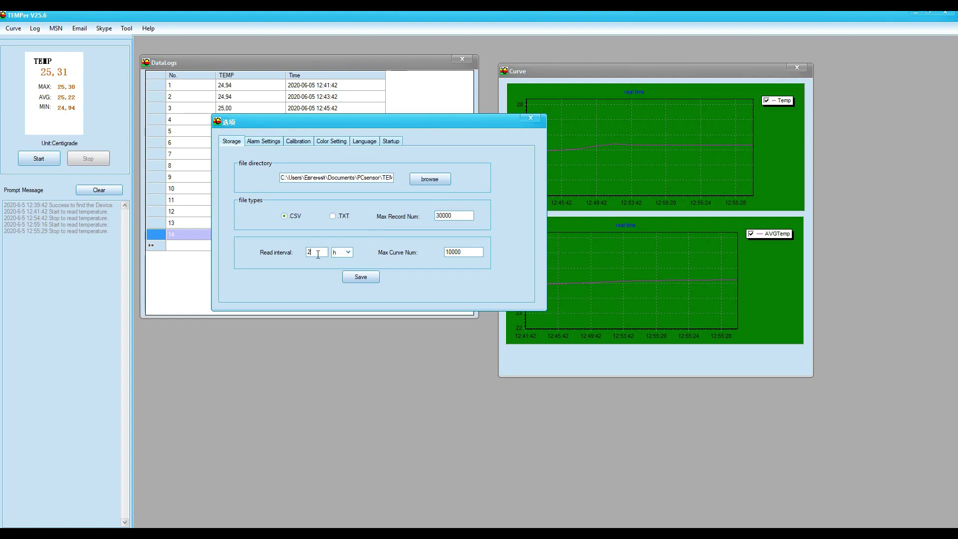
key("BackSpace")
type("1")
left_click(372, 277)
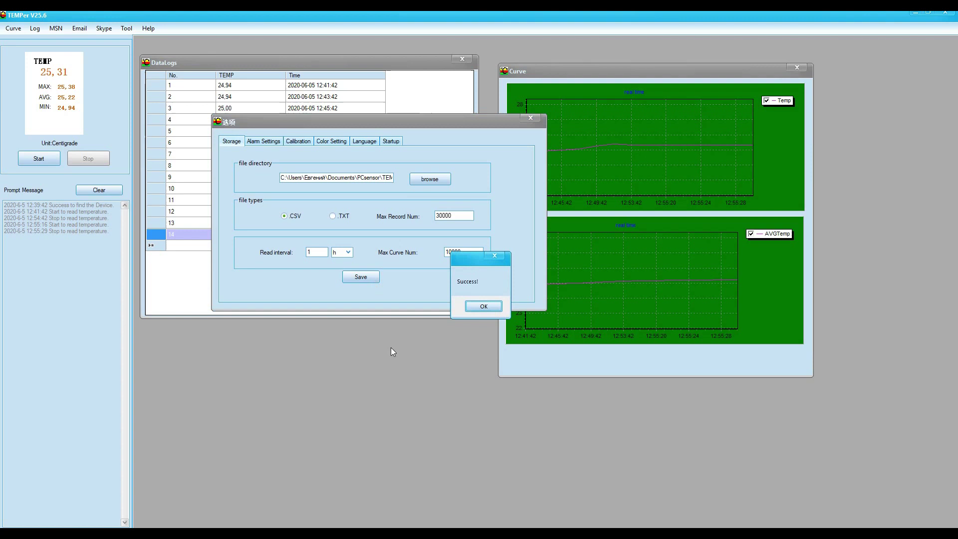
left_click(480, 305)
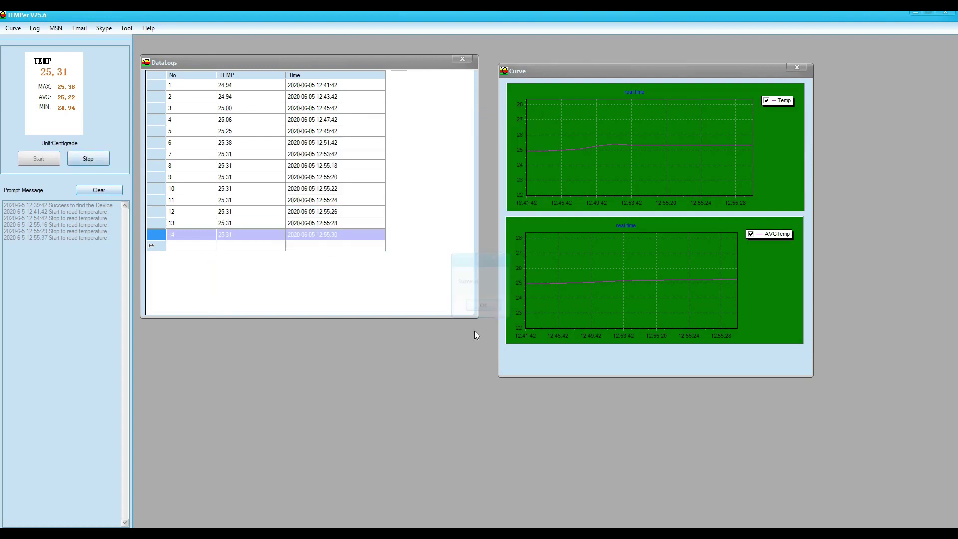
left_click(127, 29)
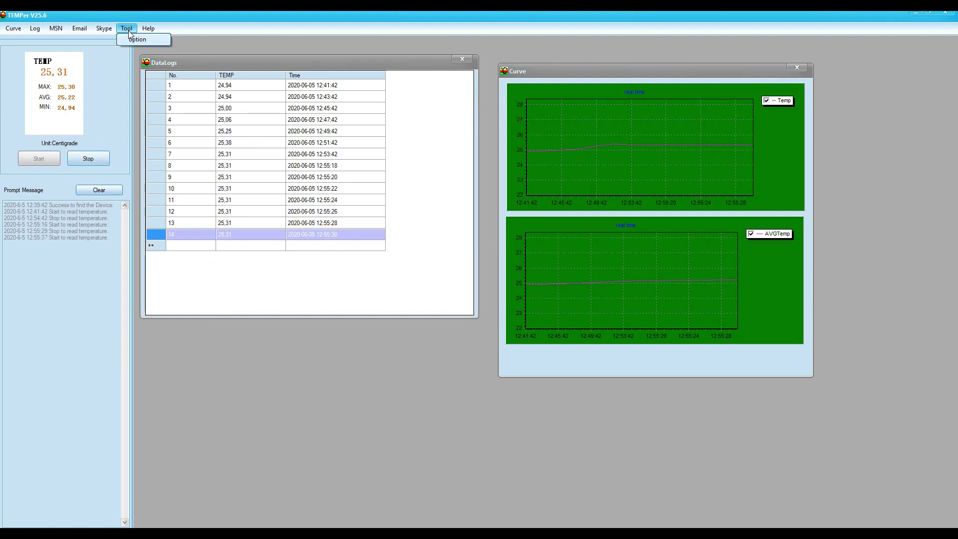
left_click(128, 31)
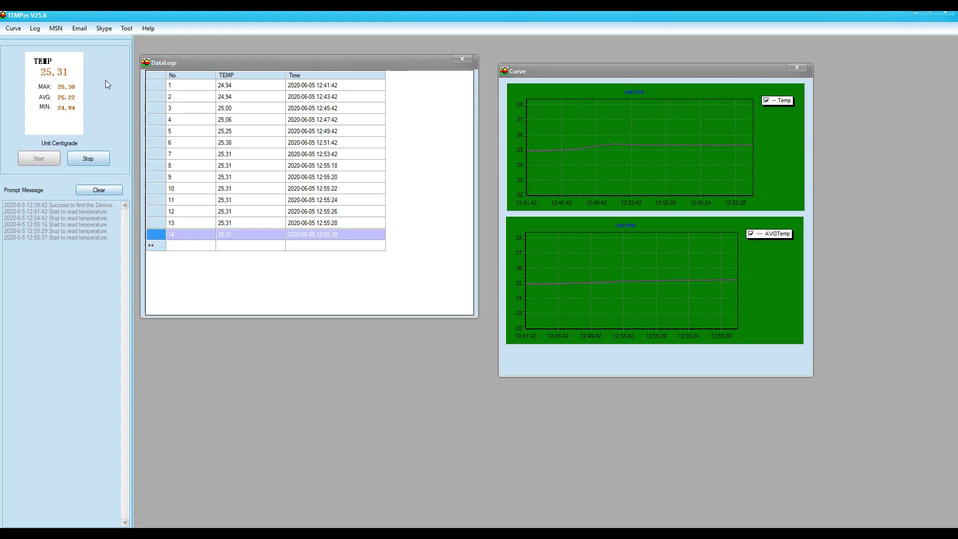
left_click(127, 29)
left_click(116, 18)
left_click(127, 28)
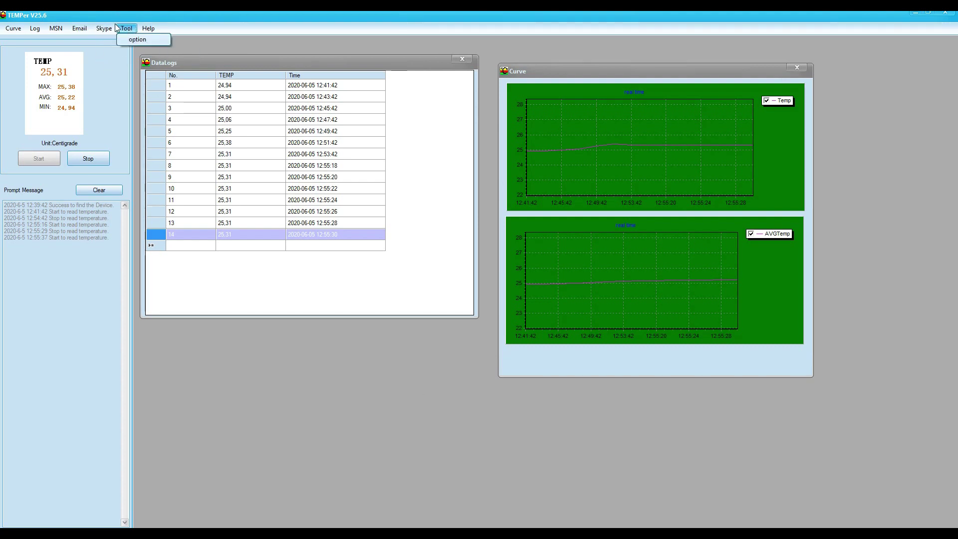
left_click(131, 28)
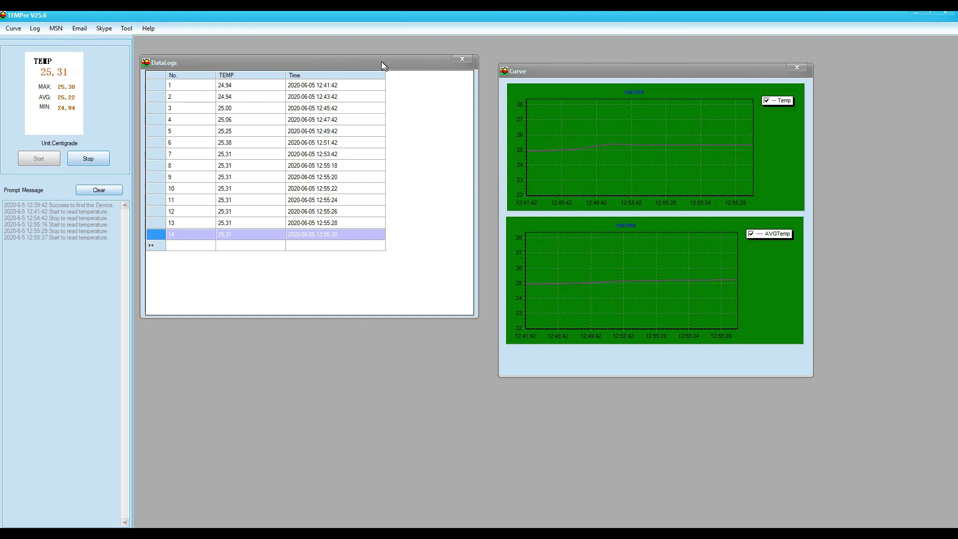
- Rearrange the DataLogs and Curve windows slightly so they sit side by side with a small gap
left_click_drag(382, 61, 398, 69)
left_click_drag(577, 80, 608, 67)
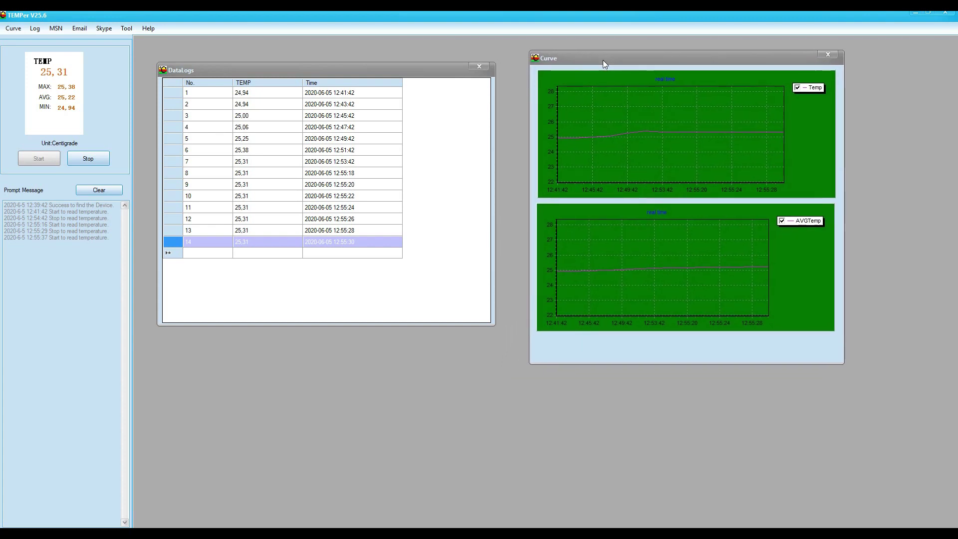